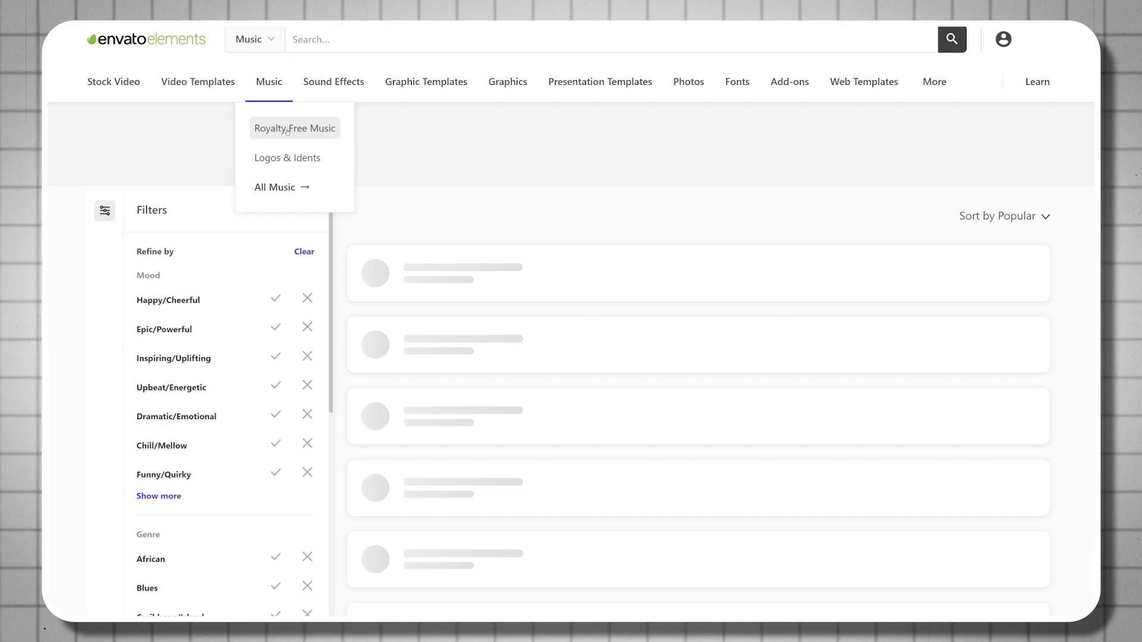
{"action": "scroll", "coordinate": [466, 181], "scroll_direction": "down", "scroll_amount": 1}
{"action": "scroll", "coordinate": [472, 188], "scroll_direction": "down", "scroll_amount": 1}
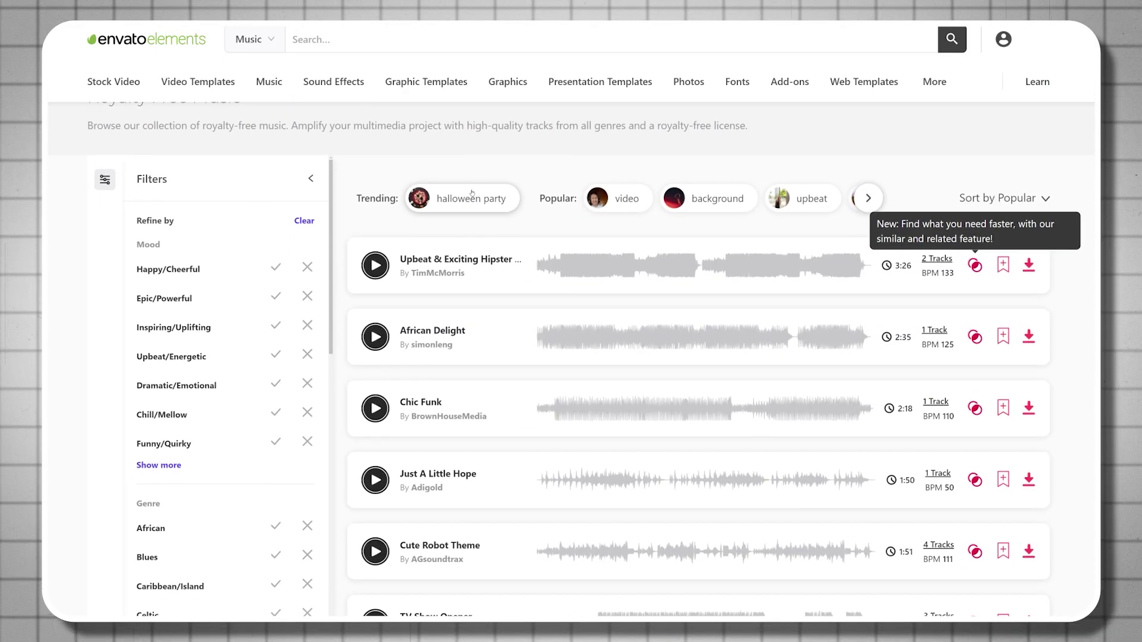
{"action": "scroll", "coordinate": [471, 192], "scroll_direction": "down", "scroll_amount": 1}
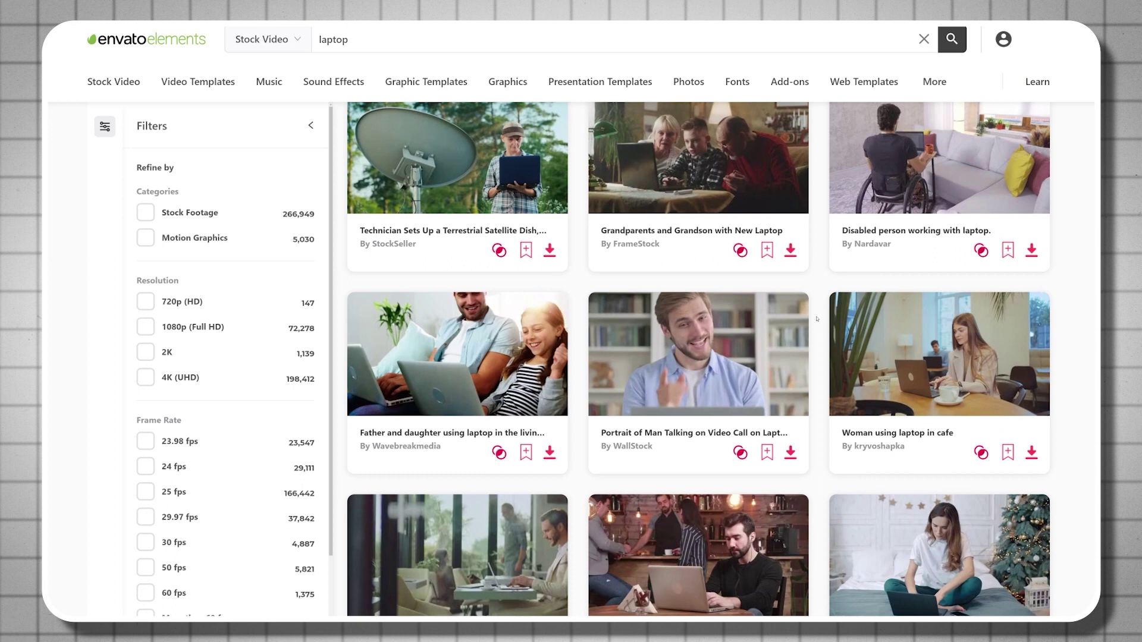
{"action": "mouse_move", "coordinate": [698, 236]}
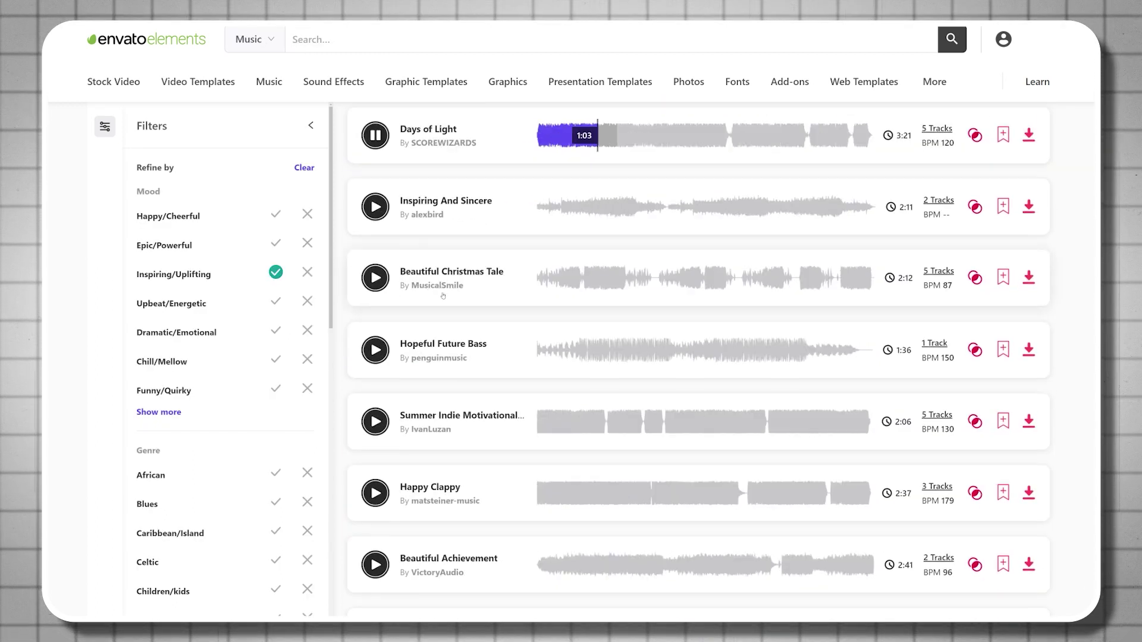
Preview the Inspiring And Sincere and Hopeful Future Bass tracks in Envato Elements
{"action": "left_click", "coordinate": [519, 215]}
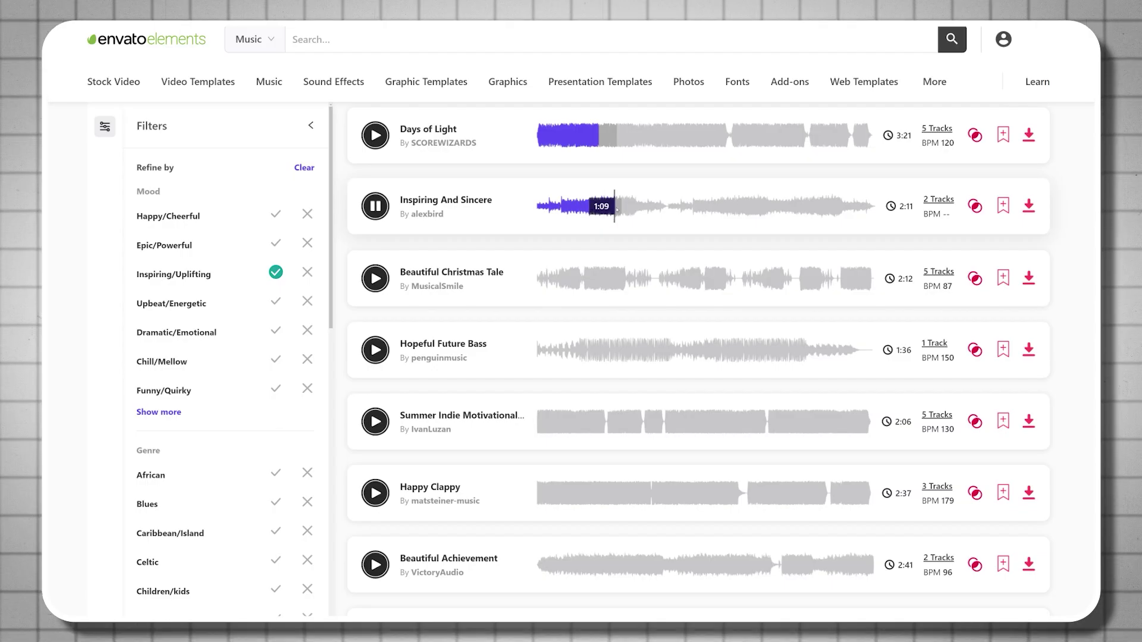
{"action": "scroll", "coordinate": [614, 206], "scroll_direction": "down", "scroll_amount": 1}
{"action": "left_click", "coordinate": [538, 293]}
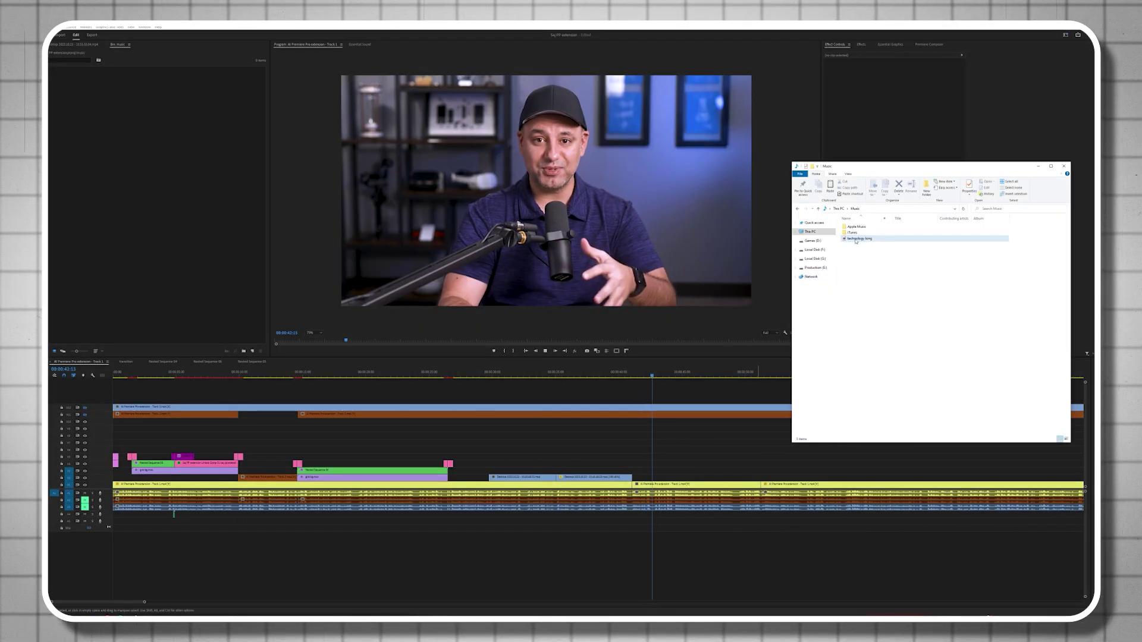
Import the downloaded song into the project and lay it on an audio track
{"action": "left_click_drag", "start_coordinate": [162, 184], "coordinate": [161, 184]}
{"action": "left_click_drag", "start_coordinate": [82, 94], "coordinate": [120, 527]}
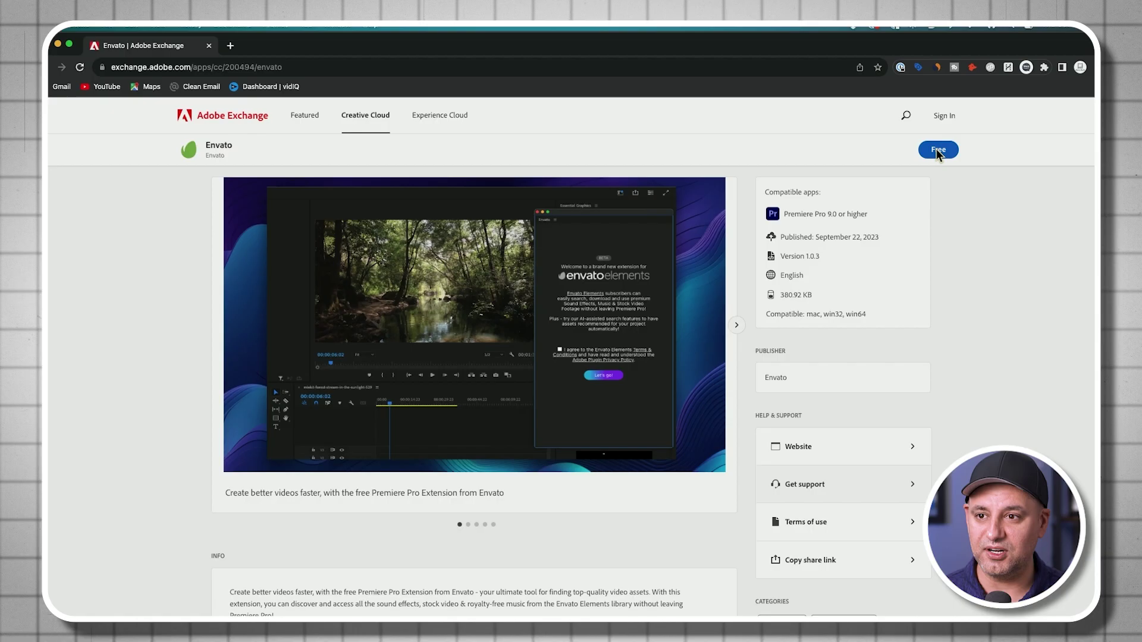
Acquire the free Envato extension and let Adobe Exchange launch Creative Cloud Desktop
{"action": "left_click", "coordinate": [938, 152]}
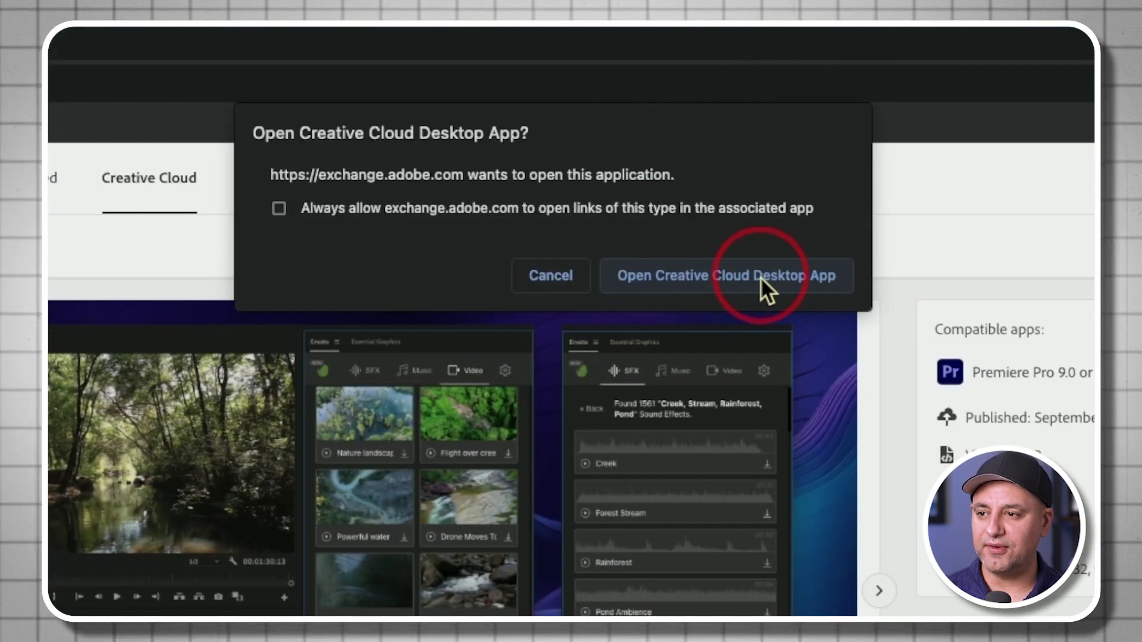
{"action": "left_click", "coordinate": [759, 276]}
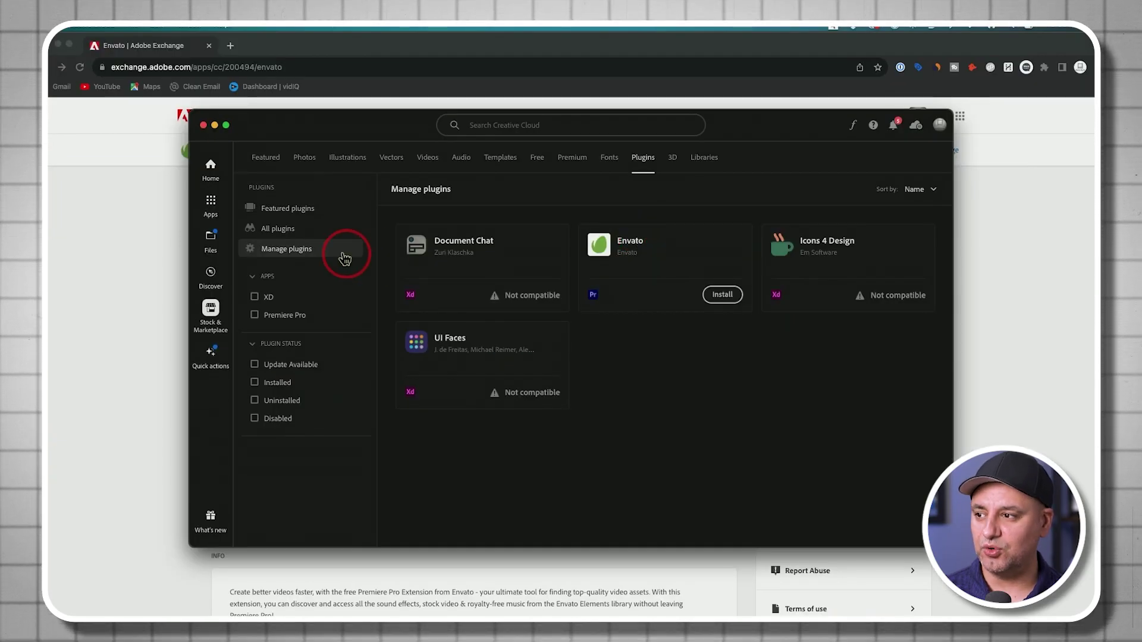
Install the Envato plugin for Premiere Pro from Creative Cloud's Manage plugins
{"action": "left_click", "coordinate": [722, 295]}
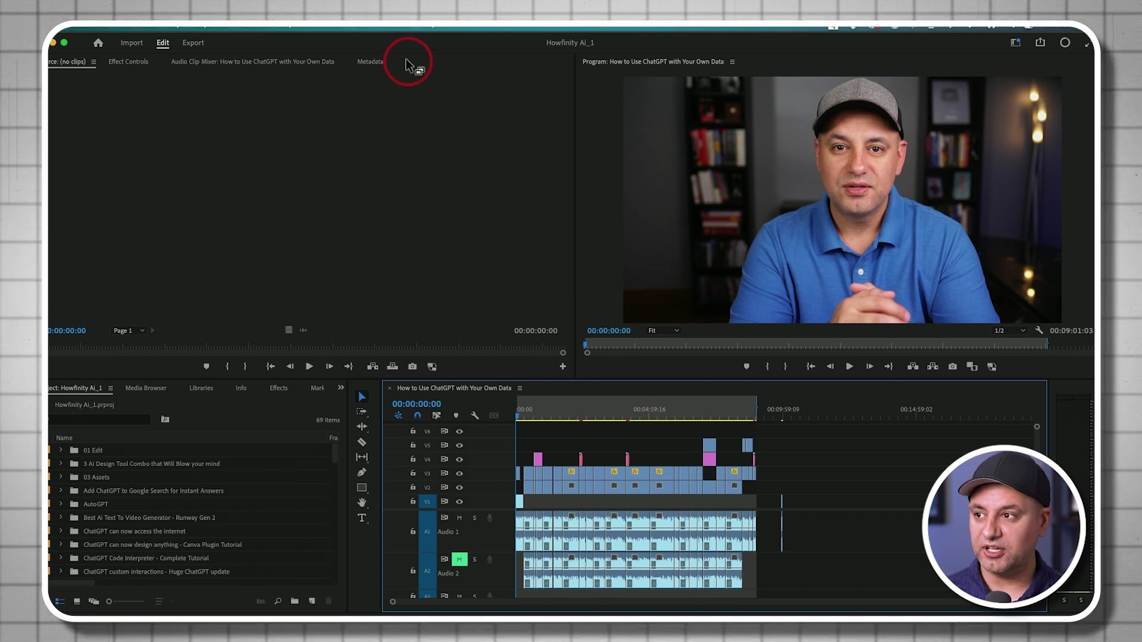
Launch the Envato panel from Window > Extensions and accept its terms via Let's go!
{"action": "left_click", "coordinate": [396, 28]}
{"action": "mouse_move", "coordinate": [339, 151]}
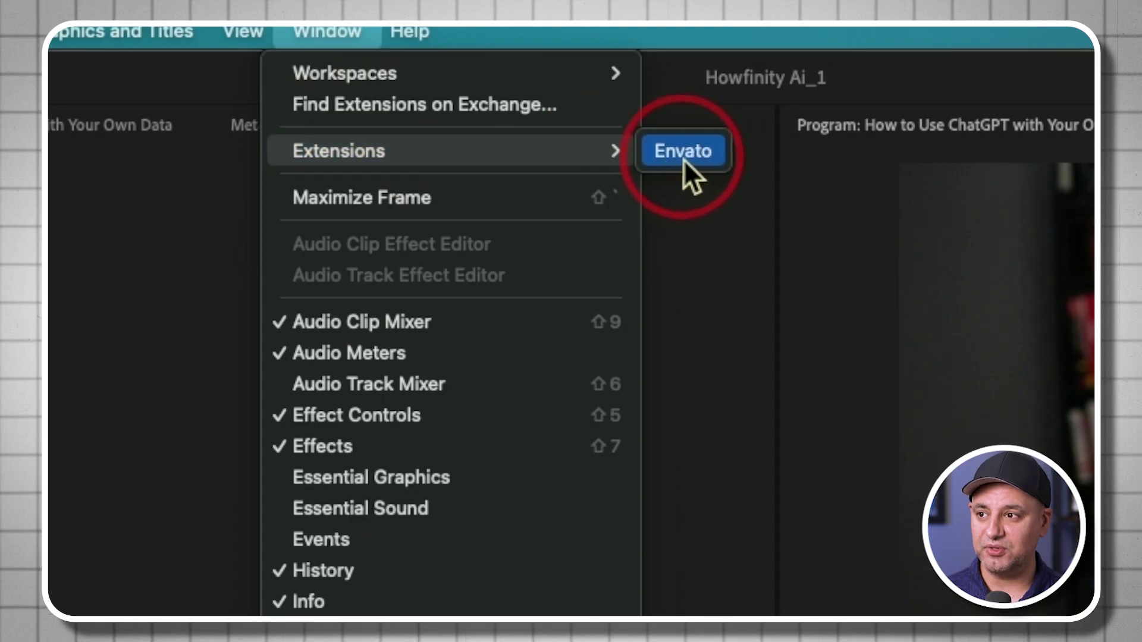
{"action": "left_click", "coordinate": [684, 154]}
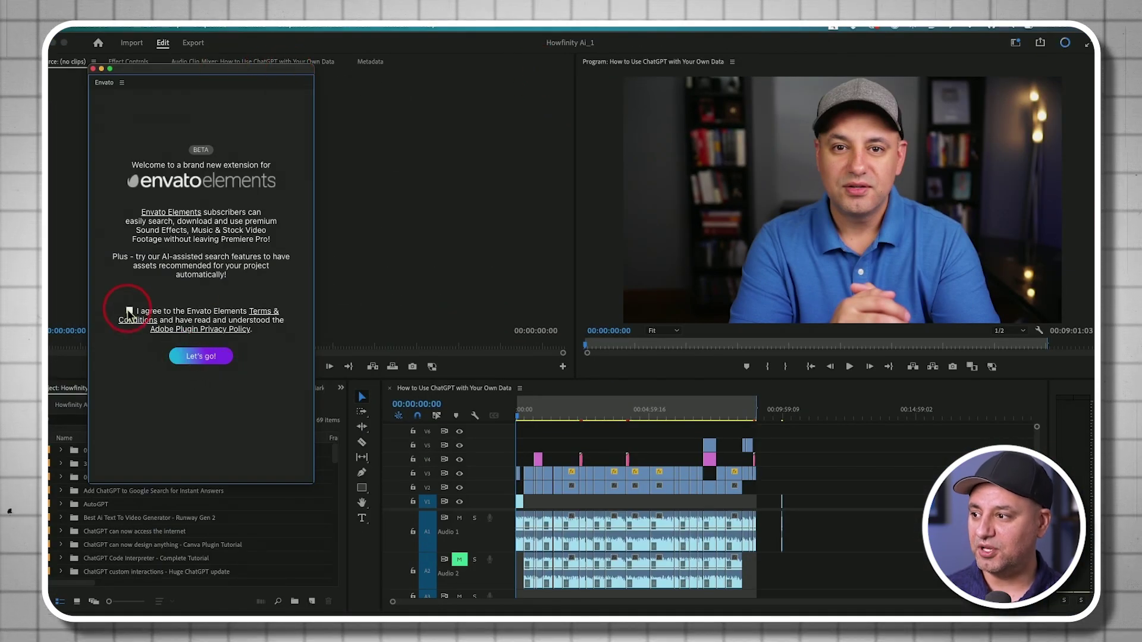
{"action": "left_click", "coordinate": [192, 356]}
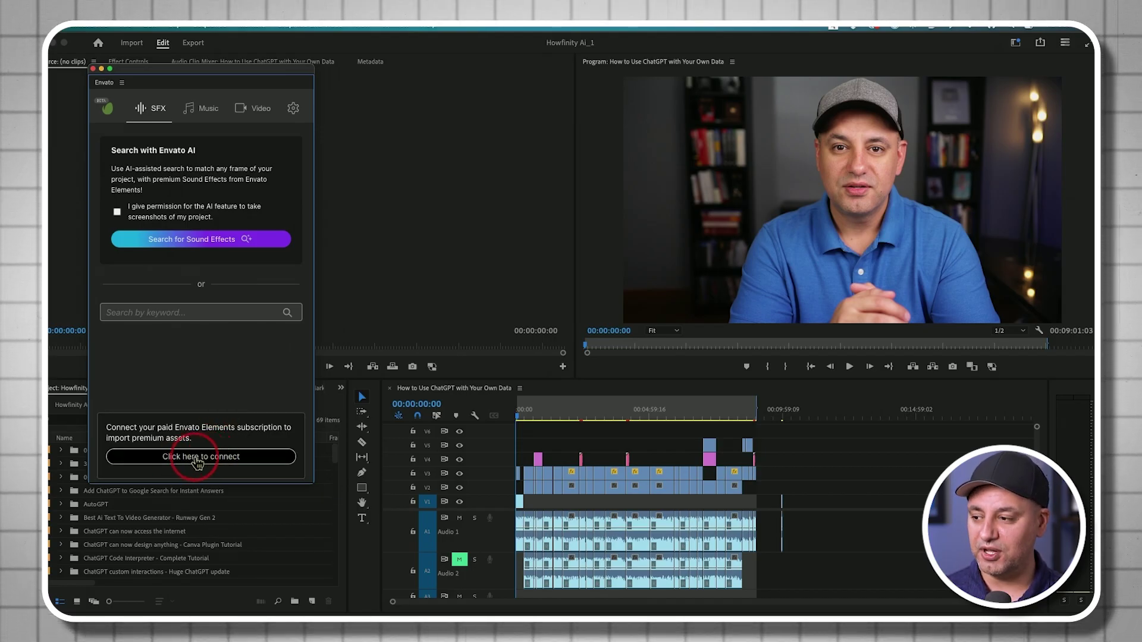
Start connecting the paid Envato Elements subscription from the panel's connect link
{"action": "left_click", "coordinate": [196, 458]}
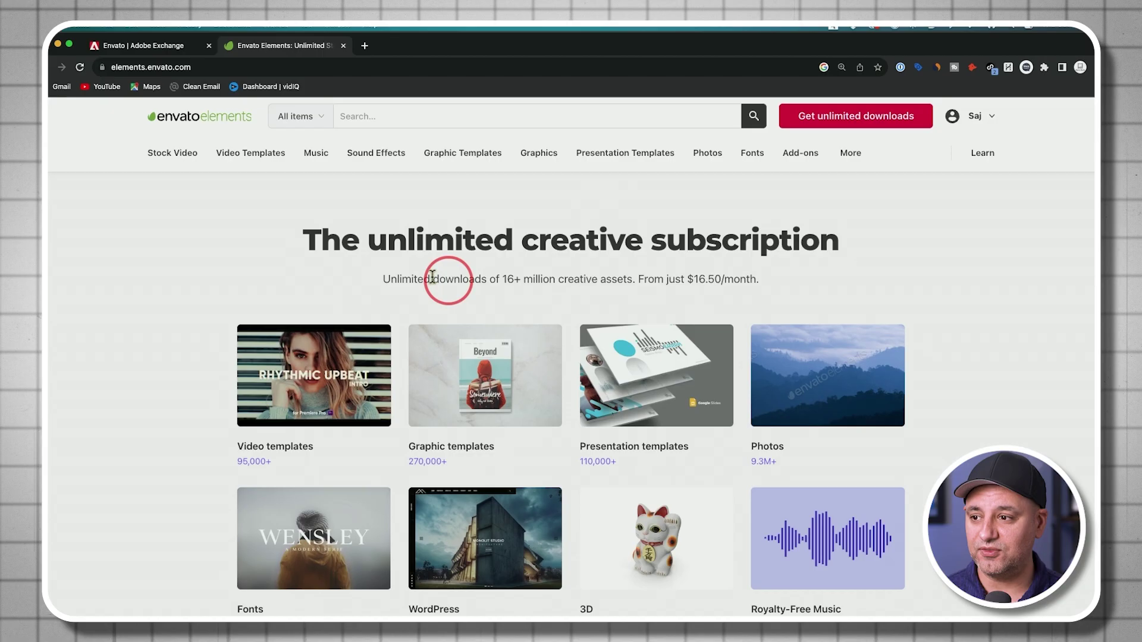
{"action": "scroll", "coordinate": [573, 253], "scroll_direction": "down", "scroll_amount": 1}
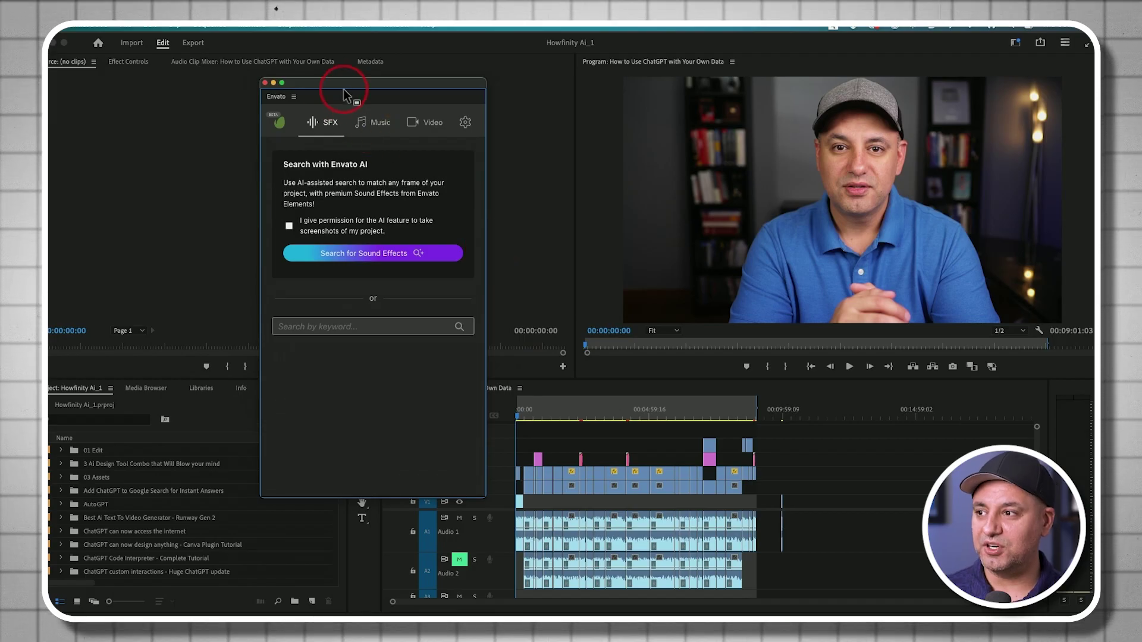
Allow project screenshots and run the AI-assisted stock video search in the Envato panel
{"action": "left_click_drag", "start_coordinate": [343, 93], "coordinate": [378, 106]}
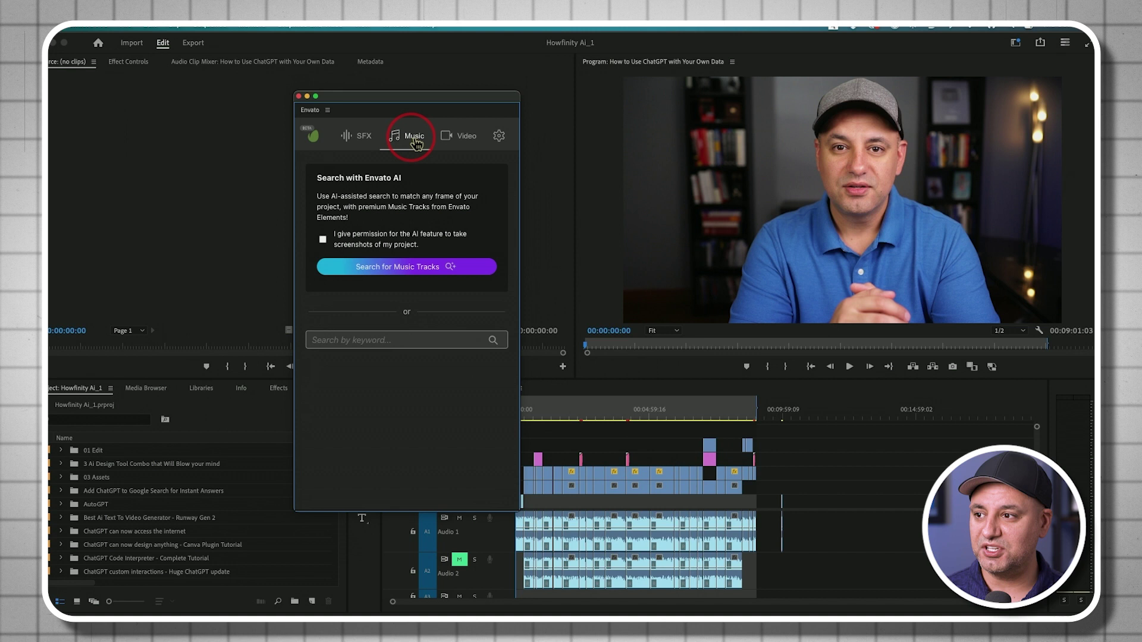
{"action": "left_click", "coordinate": [449, 141]}
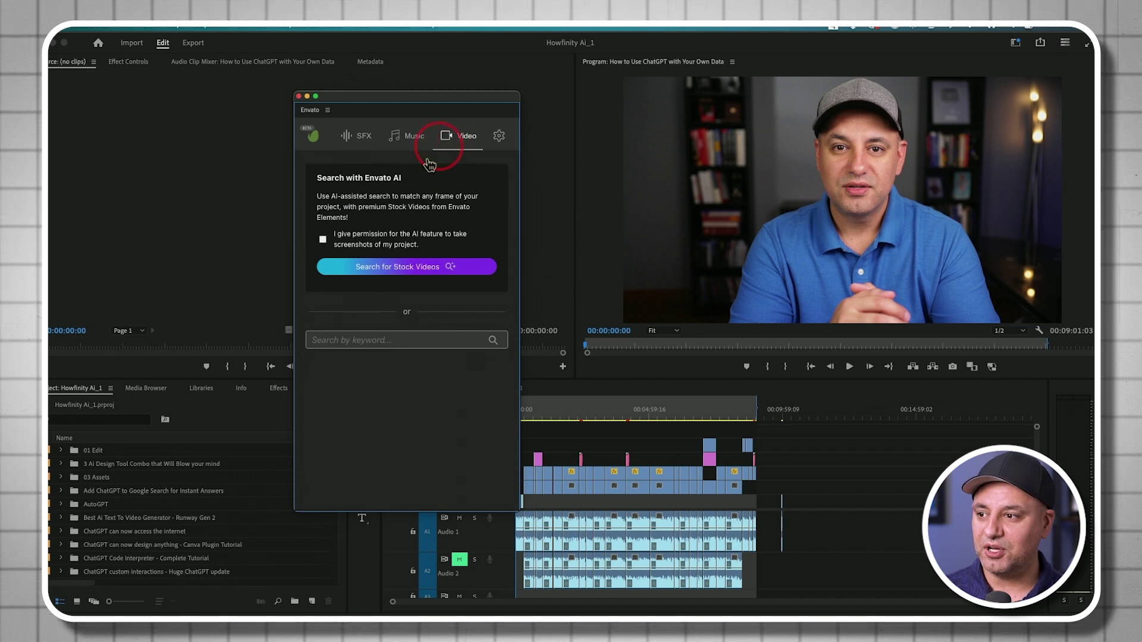
{"action": "left_click", "coordinate": [323, 239]}
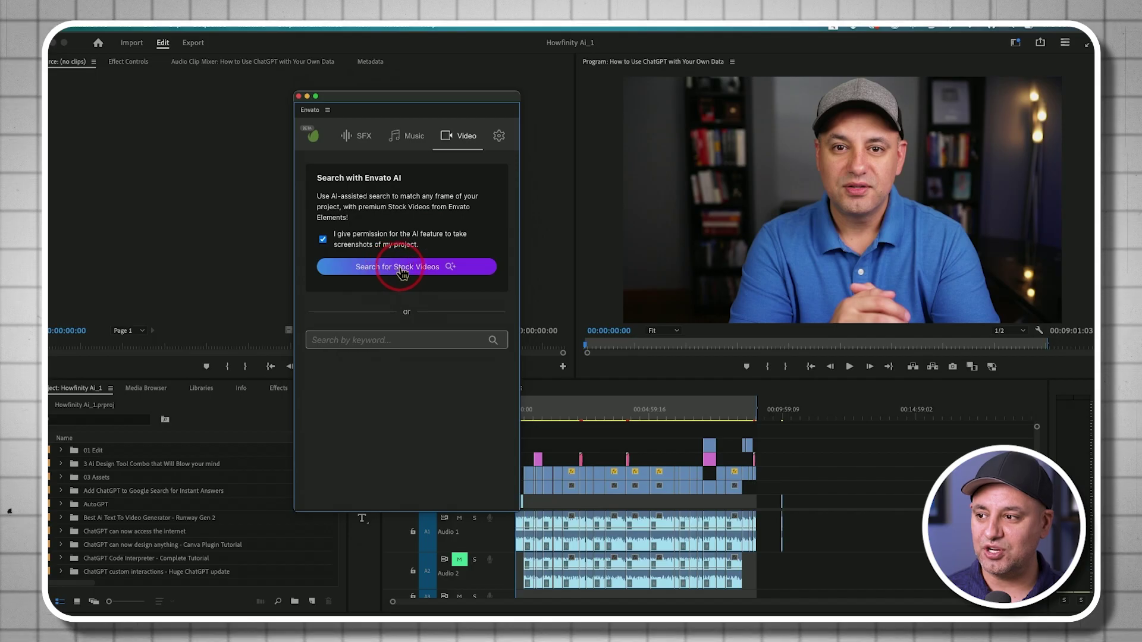
{"action": "left_click", "coordinate": [400, 269]}
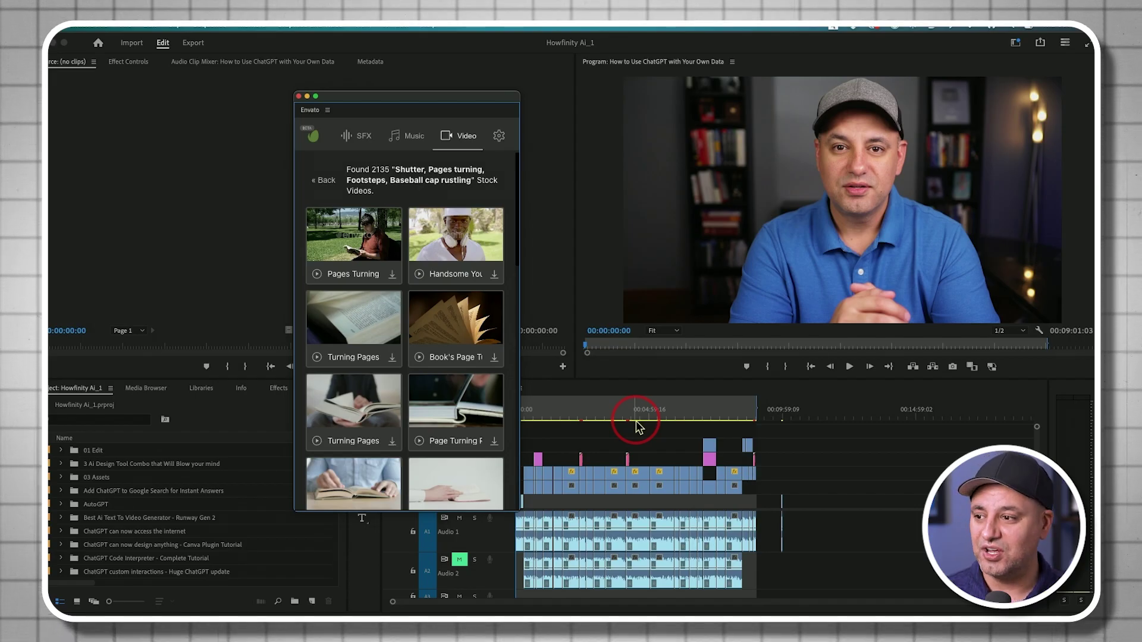
Preview Pages Turning and download the full Turning Pages Of Book .mov into the project
{"action": "left_click", "coordinate": [383, 232]}
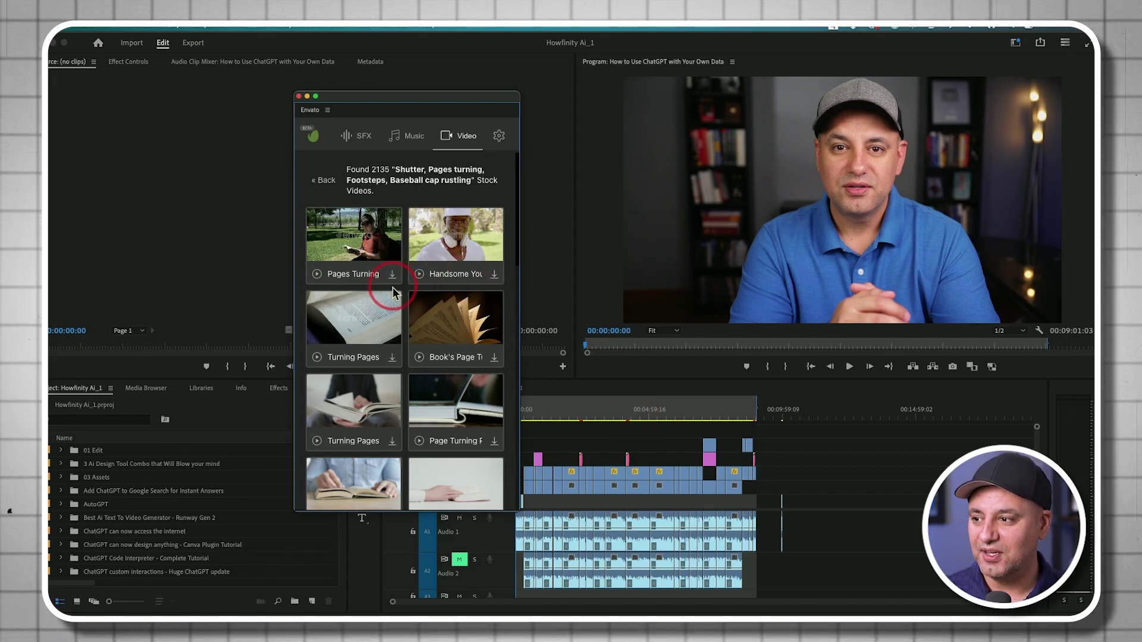
{"action": "scroll", "coordinate": [393, 287], "scroll_direction": "down", "scroll_amount": 1}
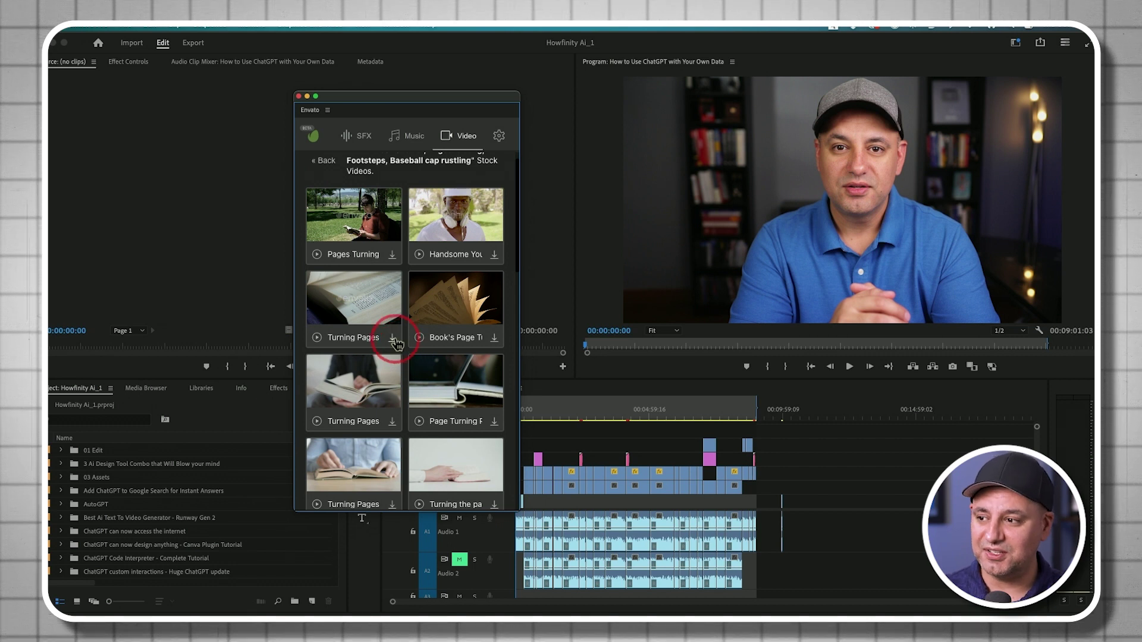
{"action": "left_click", "coordinate": [392, 339]}
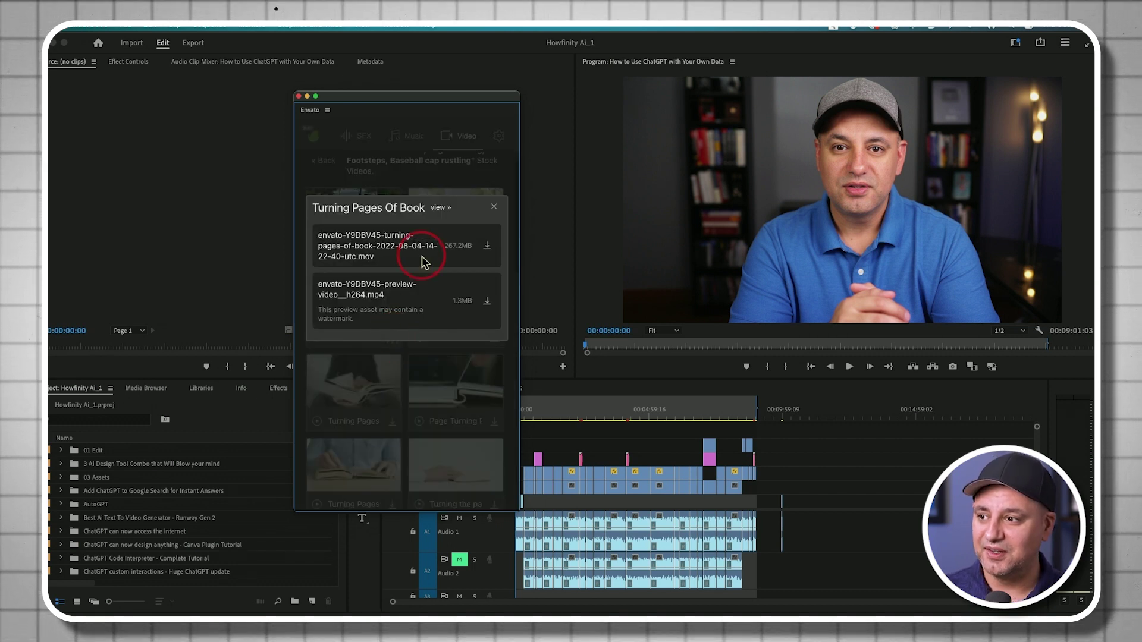
{"action": "left_click", "coordinate": [442, 248]}
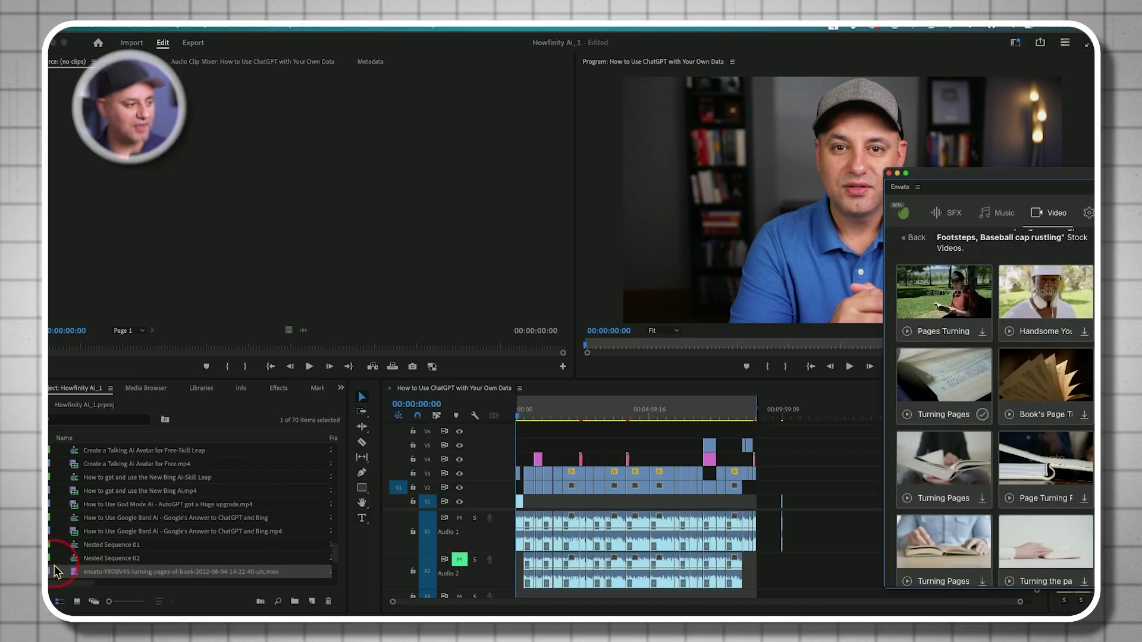
Place the page-turning clip at the sequence start, play it back, and start downloading another Turning Pages clip
{"action": "left_click_drag", "start_coordinate": [62, 571], "coordinate": [569, 464]}
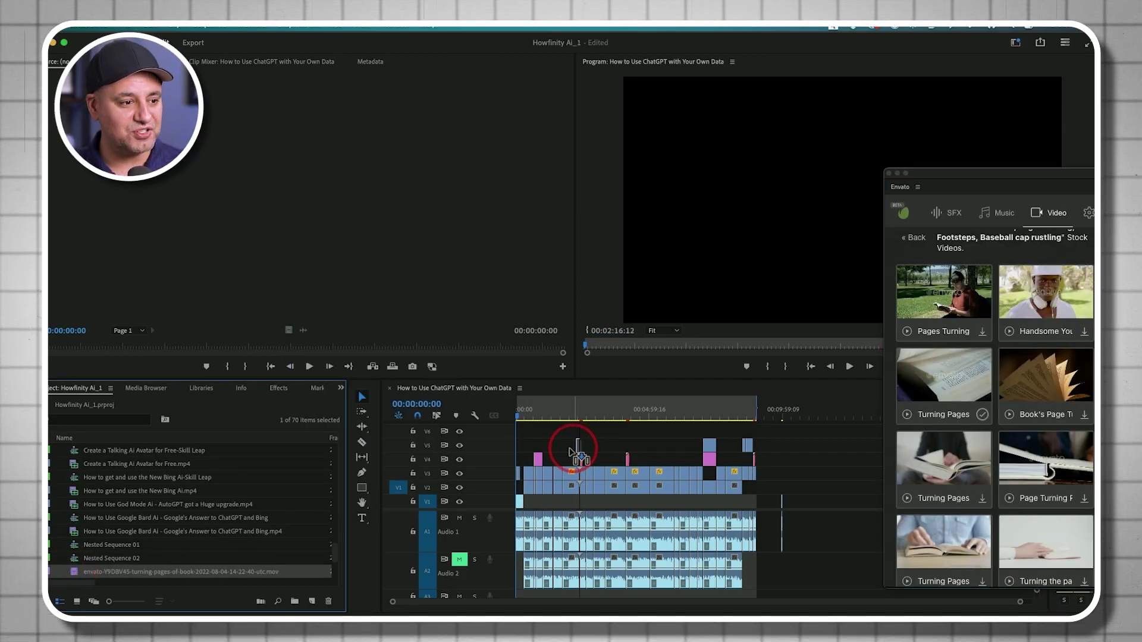
{"action": "left_click_drag", "start_coordinate": [578, 455], "coordinate": [535, 461]}
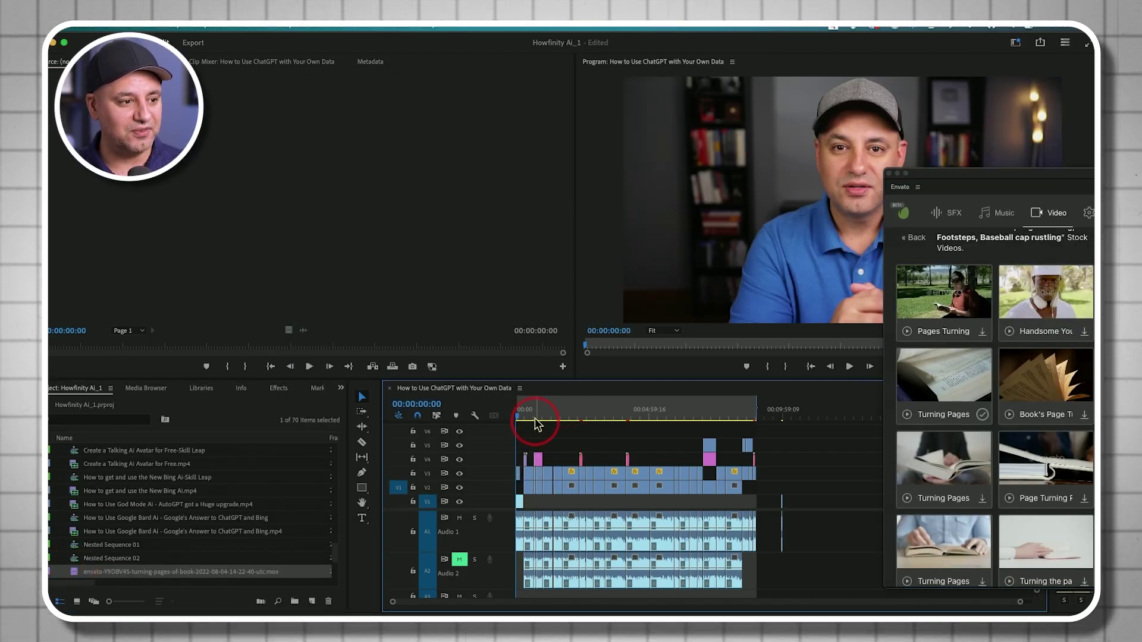
{"action": "key", "text": "="}
{"action": "left_click", "coordinate": [648, 411]}
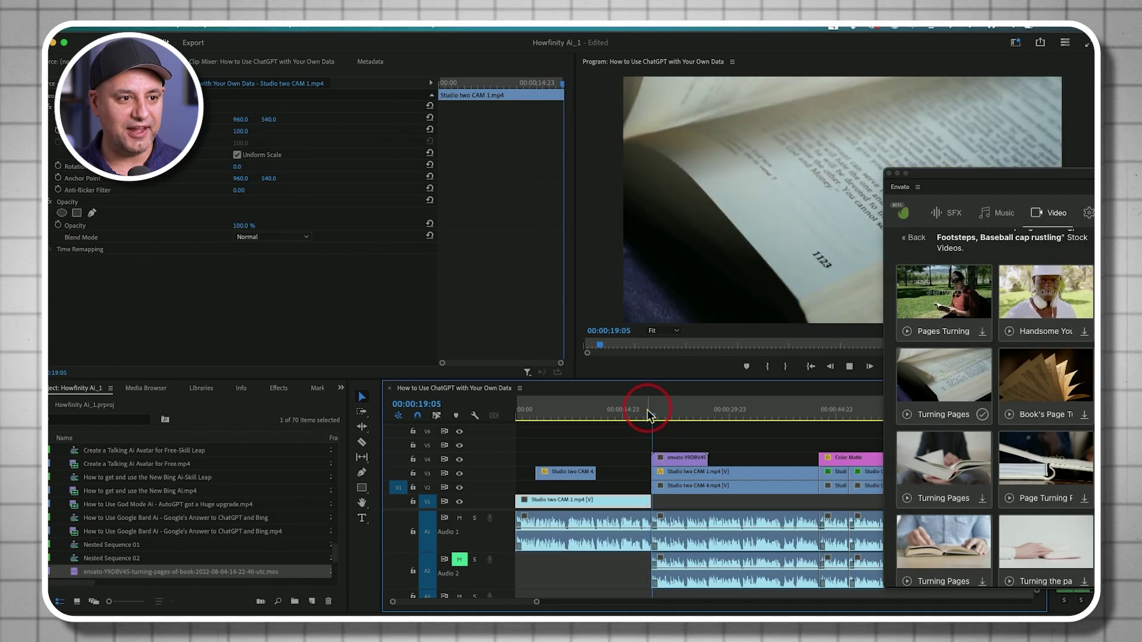
{"action": "key", "text": "space"}
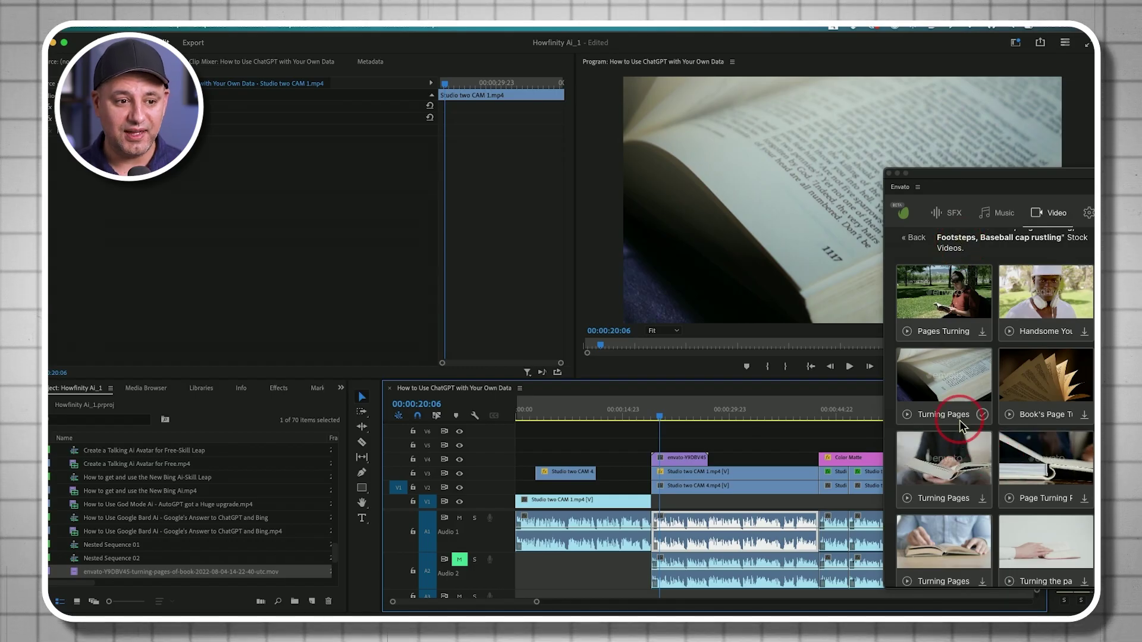
{"action": "mouse_move", "coordinate": [942, 468]}
{"action": "left_click", "coordinate": [982, 497]}
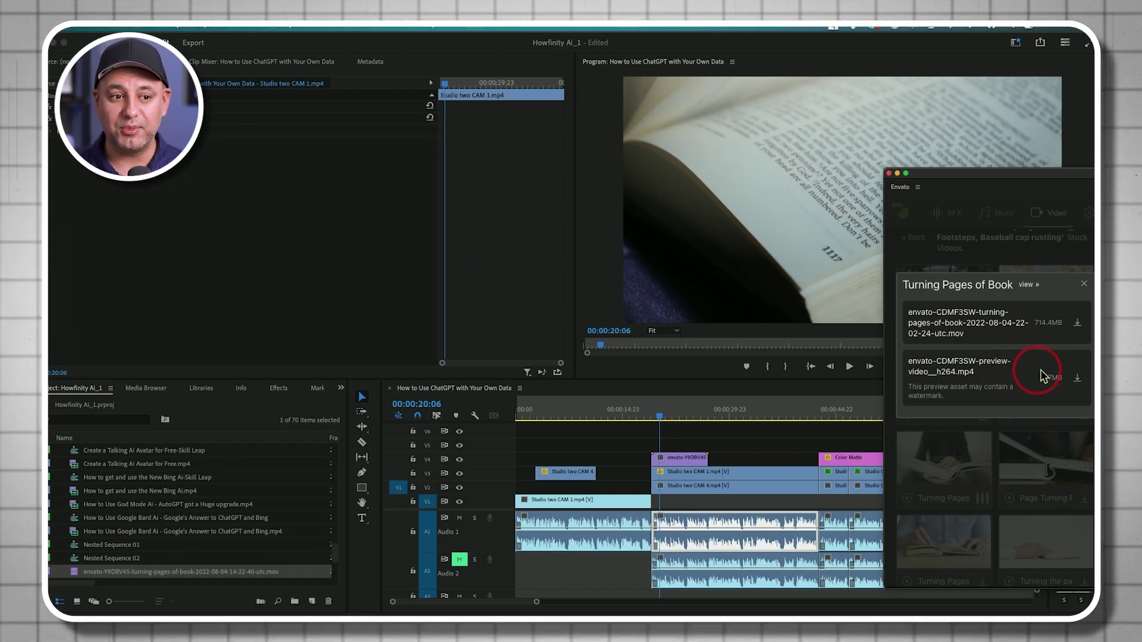
Download the watermarked preview MP4, drop it on V5, then delete it and return to the video results
{"action": "left_click", "coordinate": [1078, 381]}
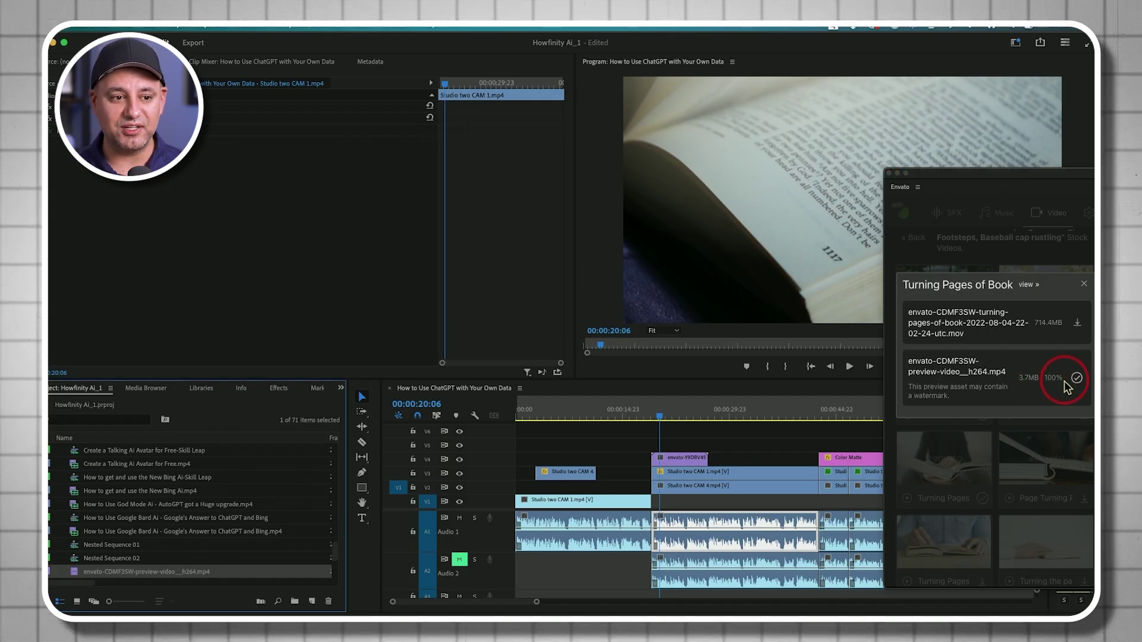
{"action": "scroll", "coordinate": [223, 524], "scroll_direction": "down", "scroll_amount": 3}
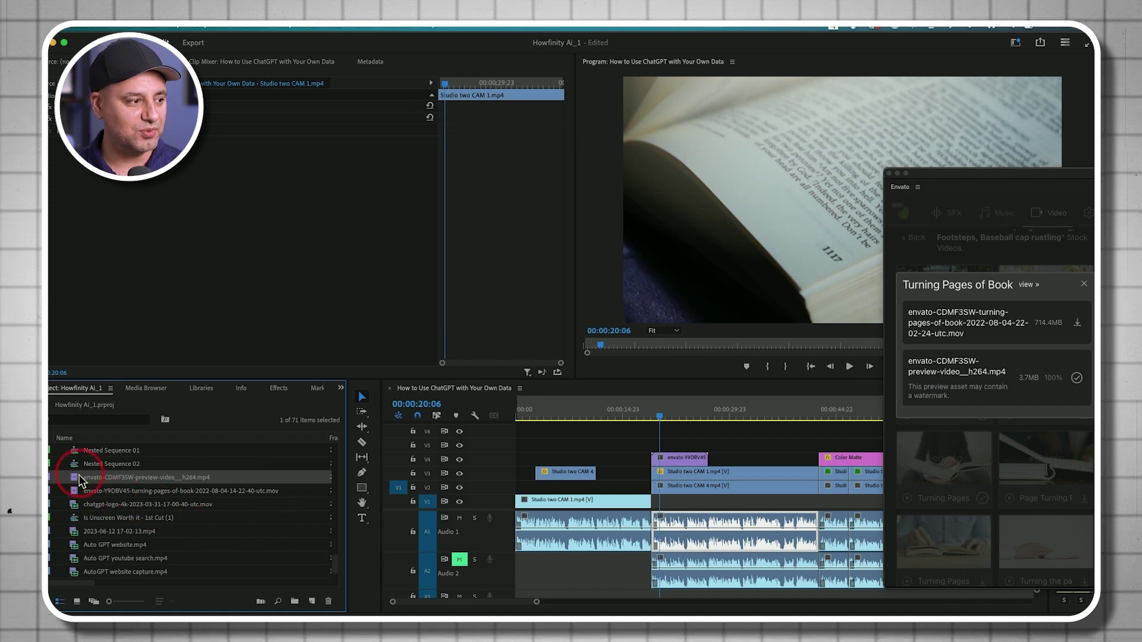
{"action": "mouse_move", "coordinate": [78, 481]}
{"action": "left_mouse_down"}
{"action": "mouse_move", "coordinate": [704, 442]}
{"action": "mouse_move", "coordinate": [721, 409]}
{"action": "mouse_move", "coordinate": [754, 415]}
{"action": "left_mouse_up"}
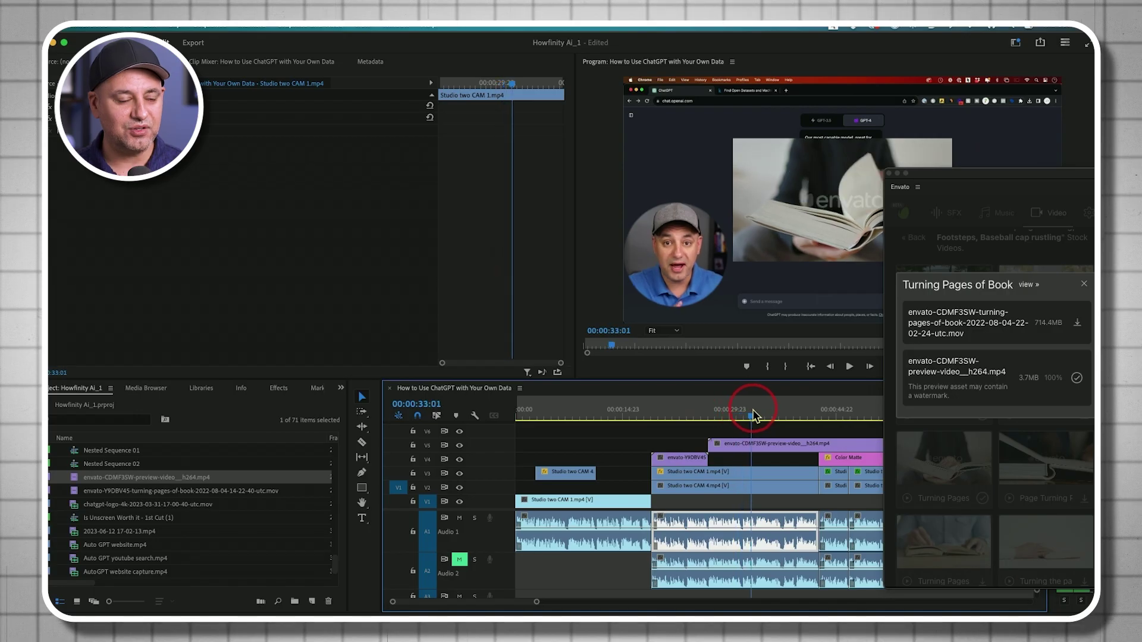
{"action": "left_click", "coordinate": [752, 444]}
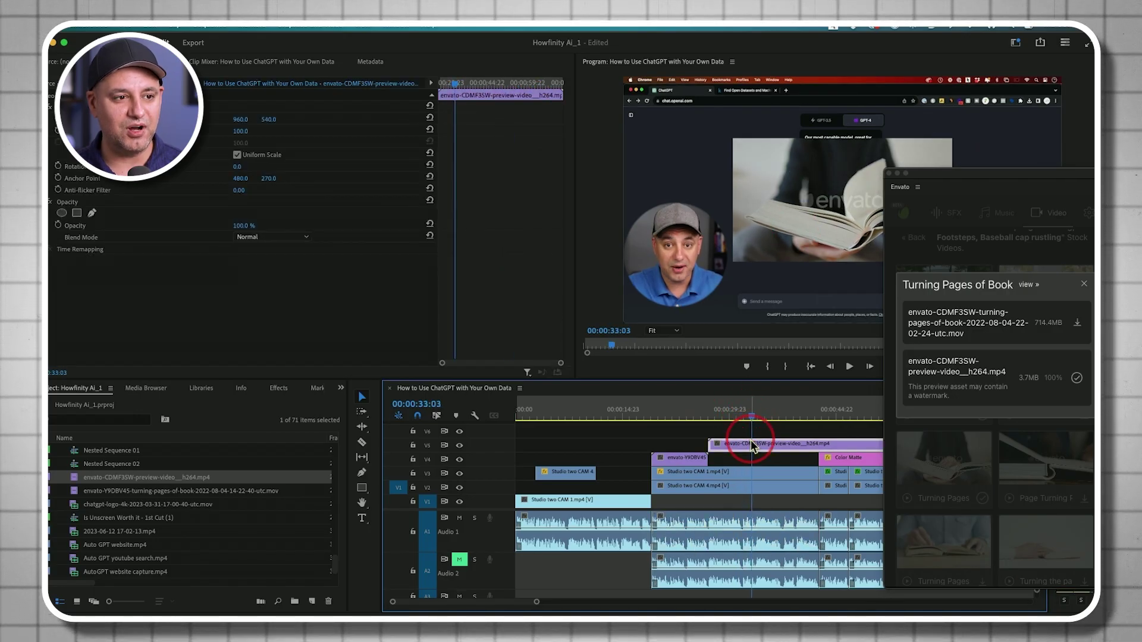
{"action": "left_click", "coordinate": [793, 242]}
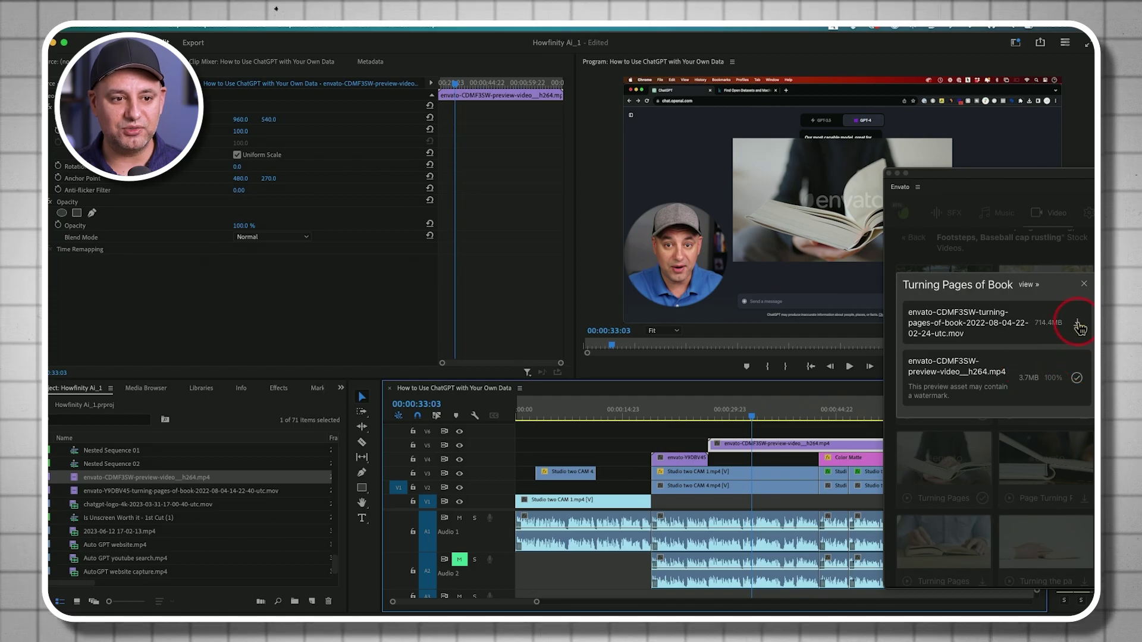
{"action": "left_click", "coordinate": [752, 453]}
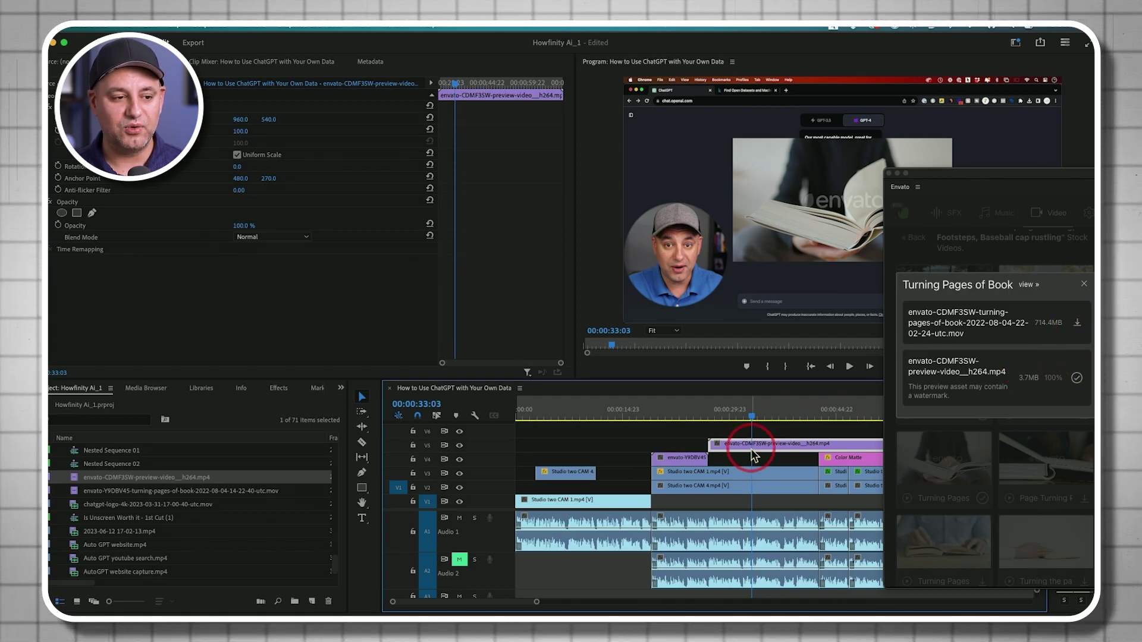
{"action": "key", "text": "Delete"}
{"action": "left_click", "coordinate": [1050, 215]}
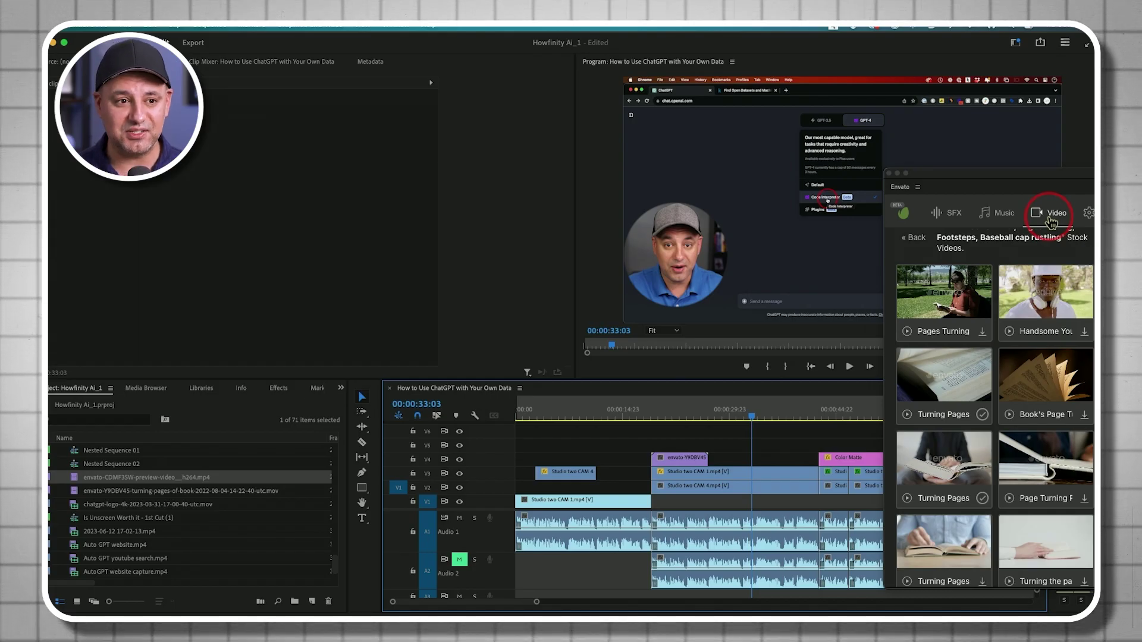
{"action": "scroll", "coordinate": [1003, 318], "scroll_direction": "down", "scroll_amount": 2}
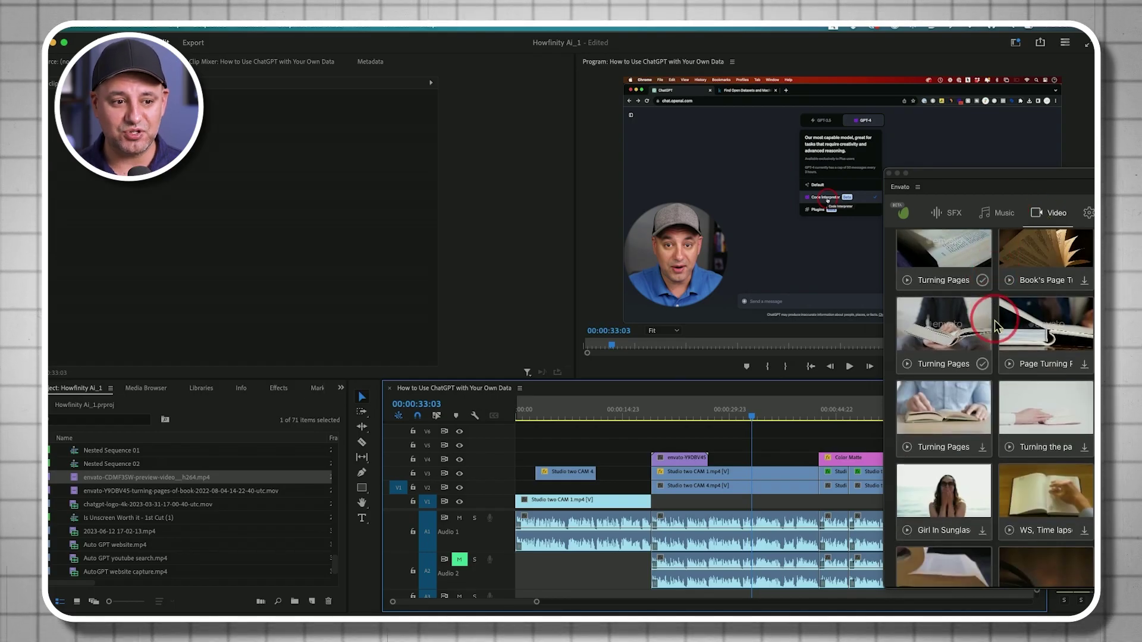
{"action": "scroll", "coordinate": [994, 326], "scroll_direction": "down", "scroll_amount": 5}
{"action": "scroll", "coordinate": [995, 321], "scroll_direction": "down", "scroll_amount": 3}
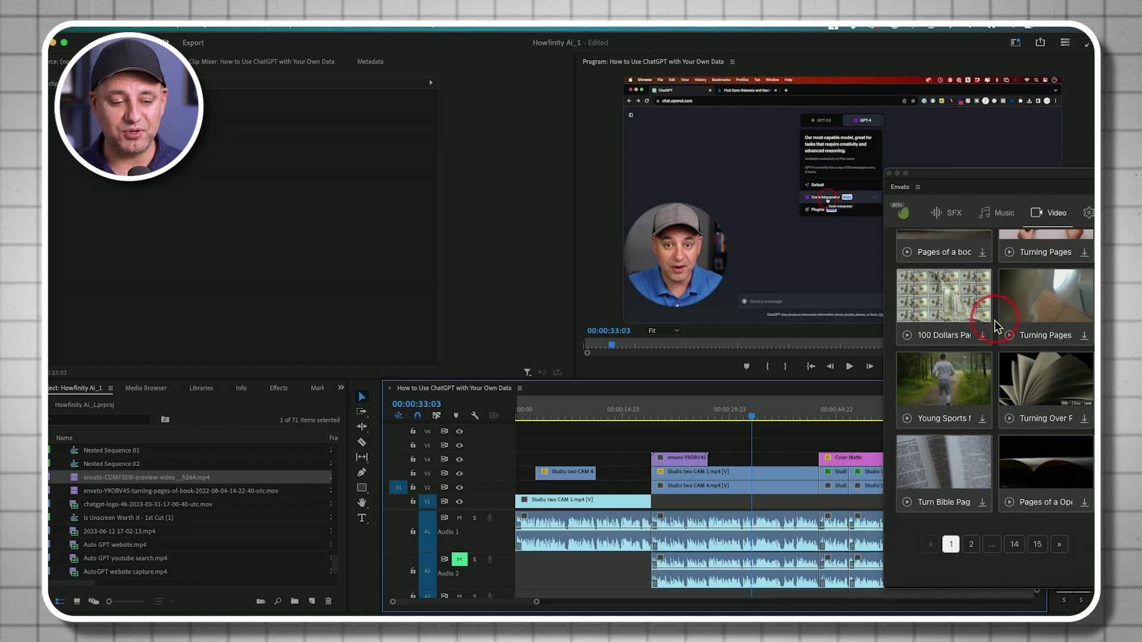
{"action": "scroll", "coordinate": [995, 321], "scroll_direction": "up", "scroll_amount": 10}
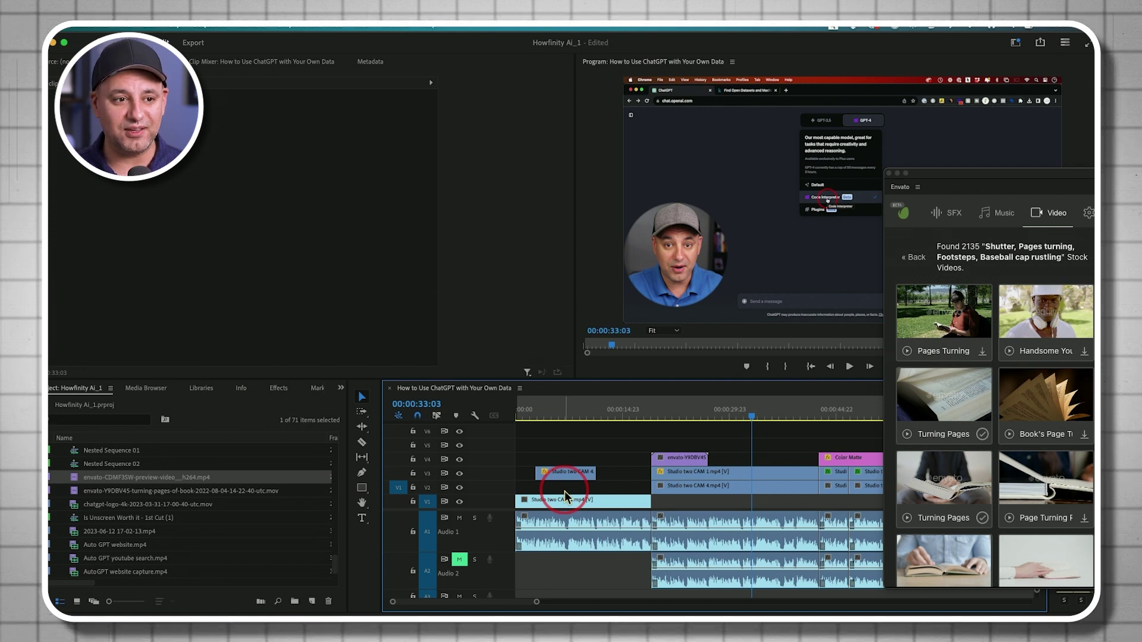
Switch the Envato results to Music, showing 497 tracks for the same AI keywords
{"action": "left_click", "coordinate": [999, 218]}
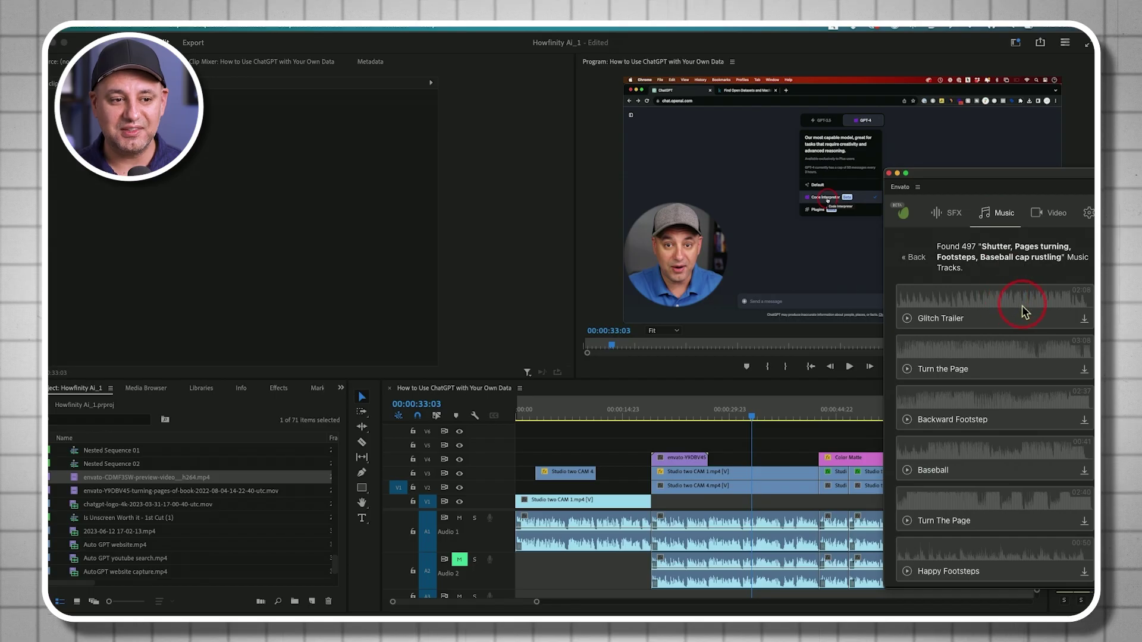
{"action": "scroll", "coordinate": [991, 313], "scroll_direction": "down", "scroll_amount": 2}
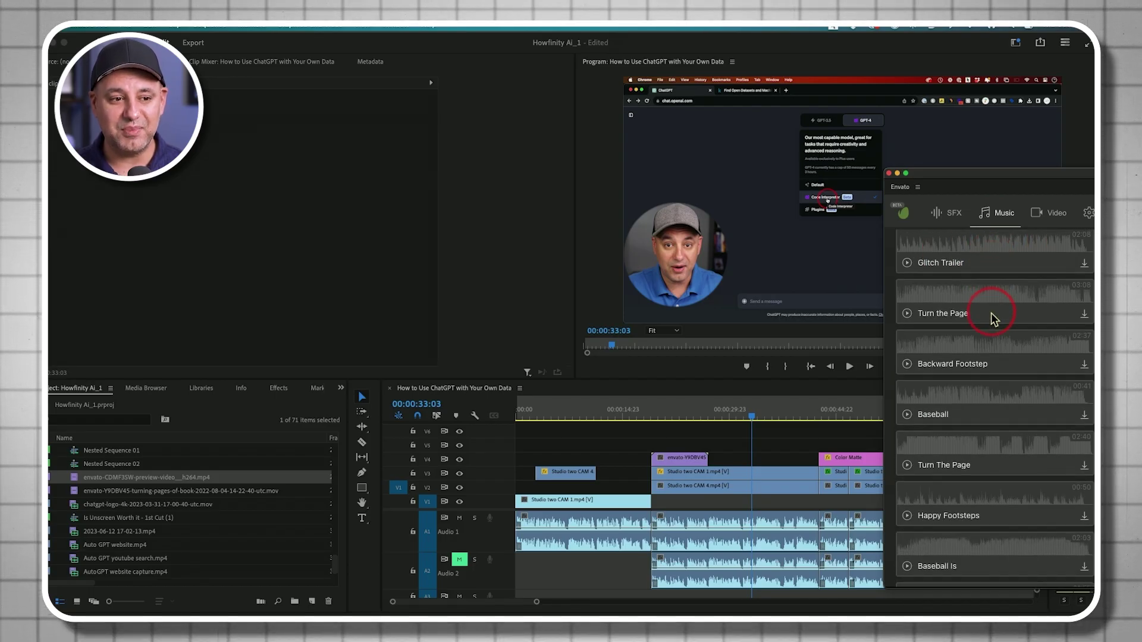
{"action": "scroll", "coordinate": [990, 313], "scroll_direction": "down", "scroll_amount": 1}
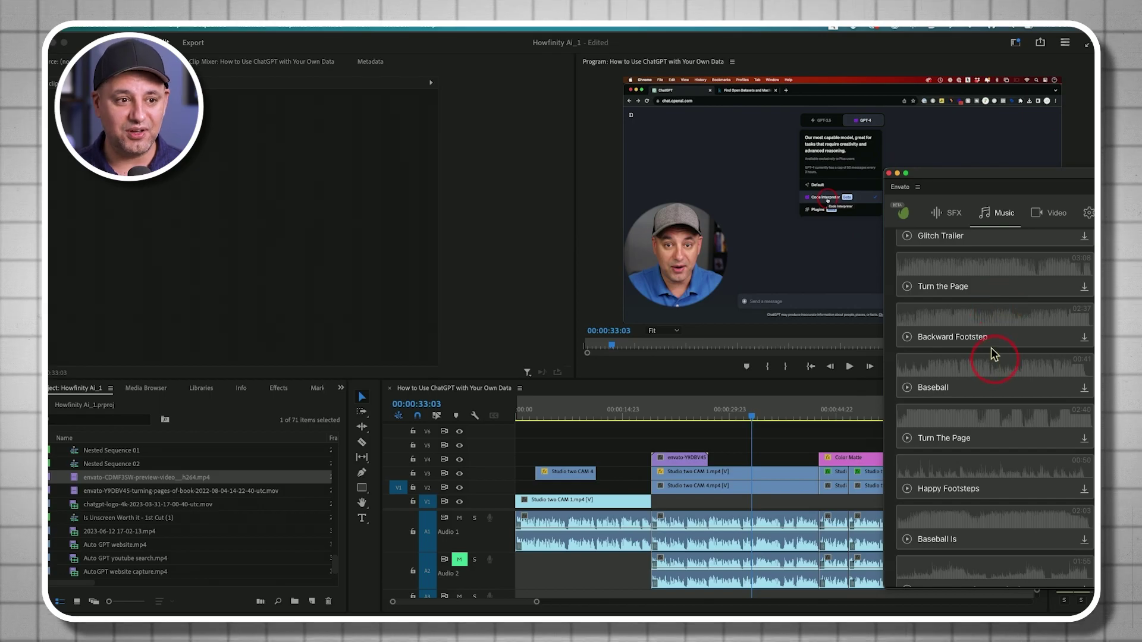
Browse the SFX results, then return to the 2,135 stock video results
{"action": "left_click", "coordinate": [953, 211]}
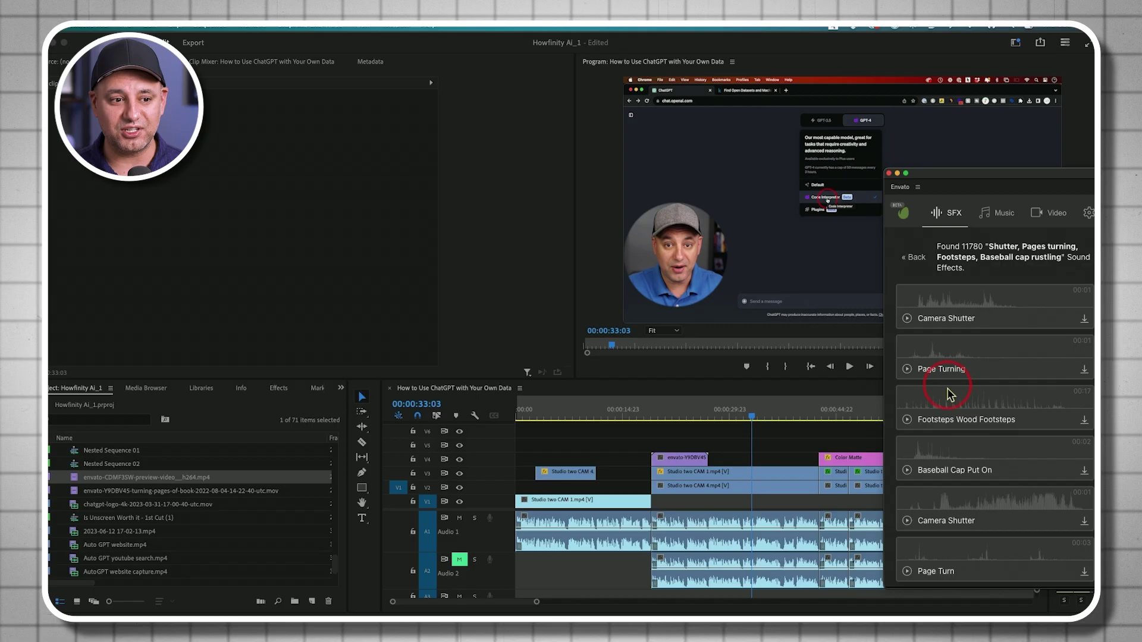
{"action": "scroll", "coordinate": [949, 390], "scroll_direction": "down", "scroll_amount": 1}
{"action": "scroll", "coordinate": [948, 389], "scroll_direction": "down", "scroll_amount": 1}
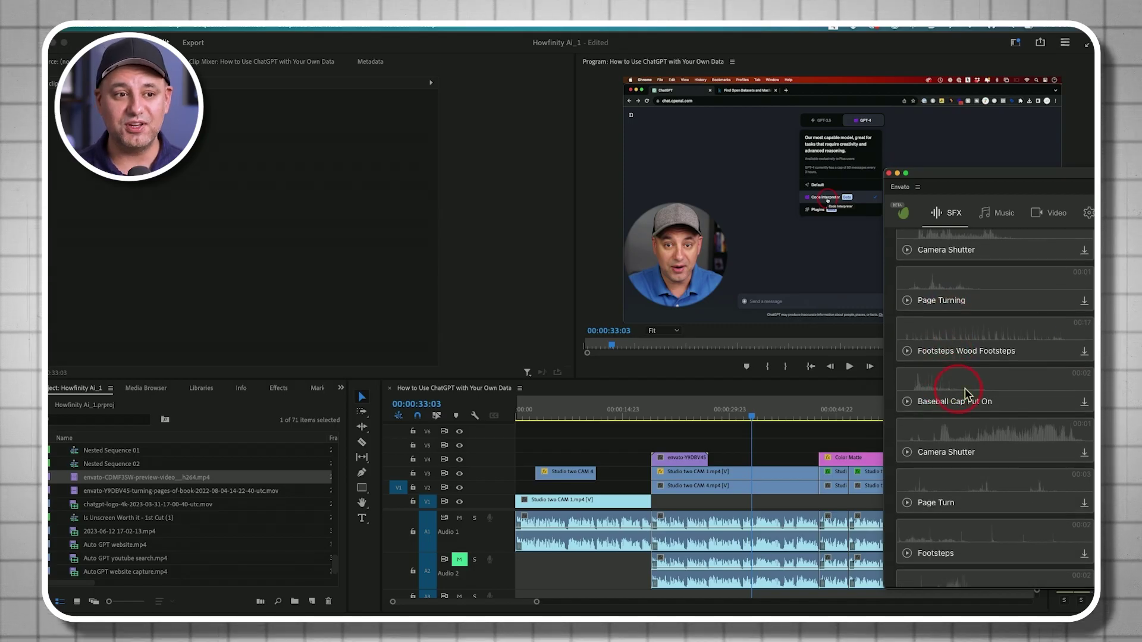
{"action": "scroll", "coordinate": [951, 301], "scroll_direction": "up", "scroll_amount": 2}
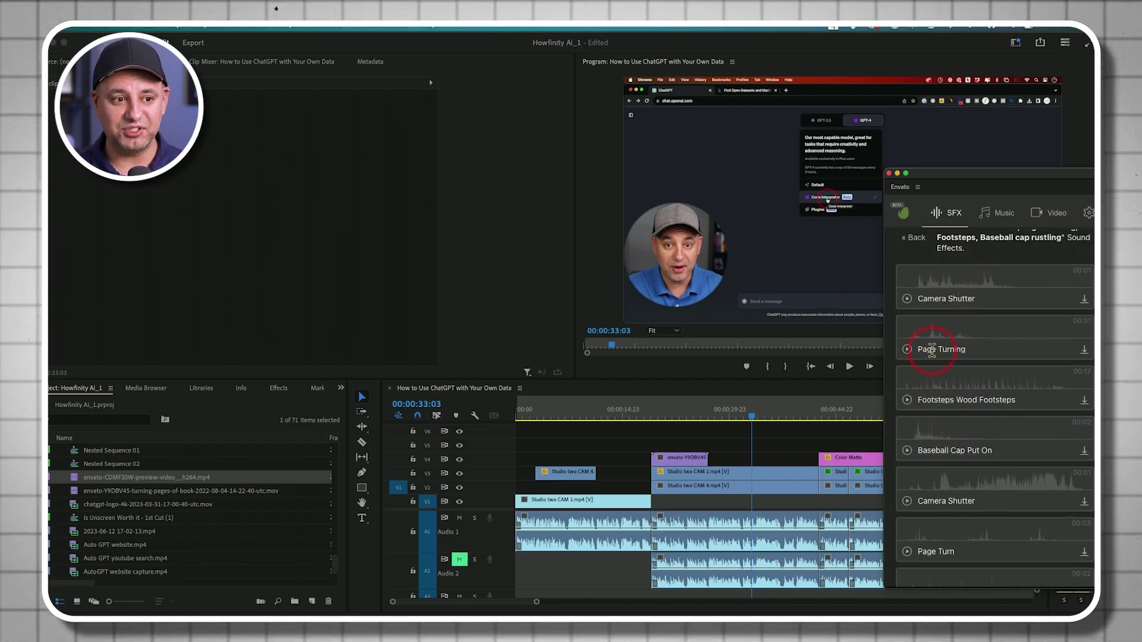
{"action": "left_click", "coordinate": [1055, 213]}
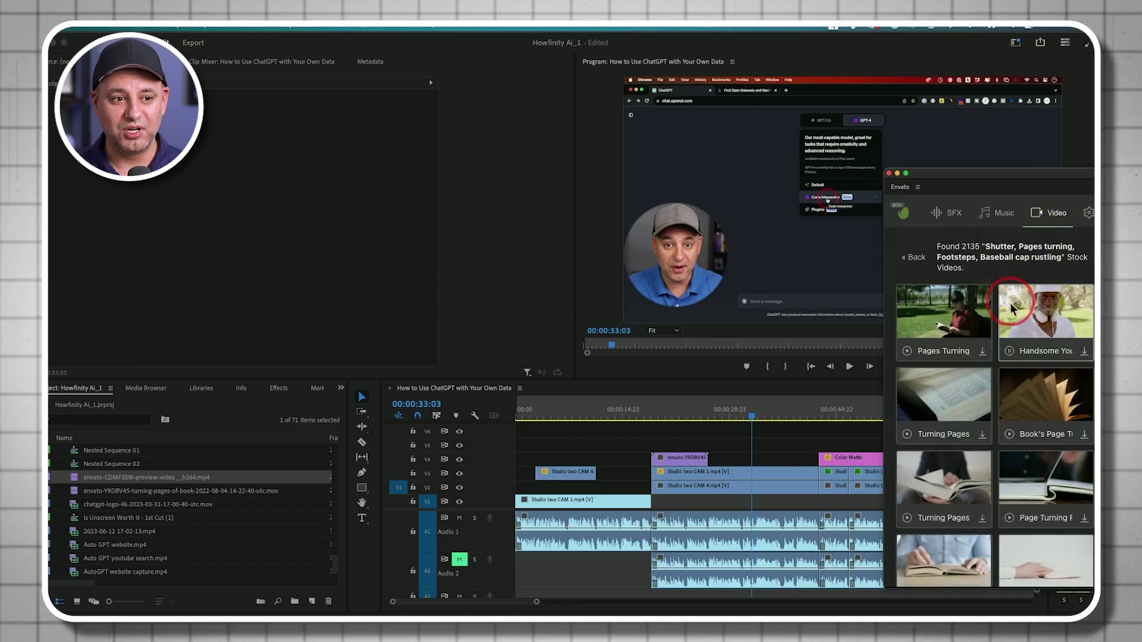